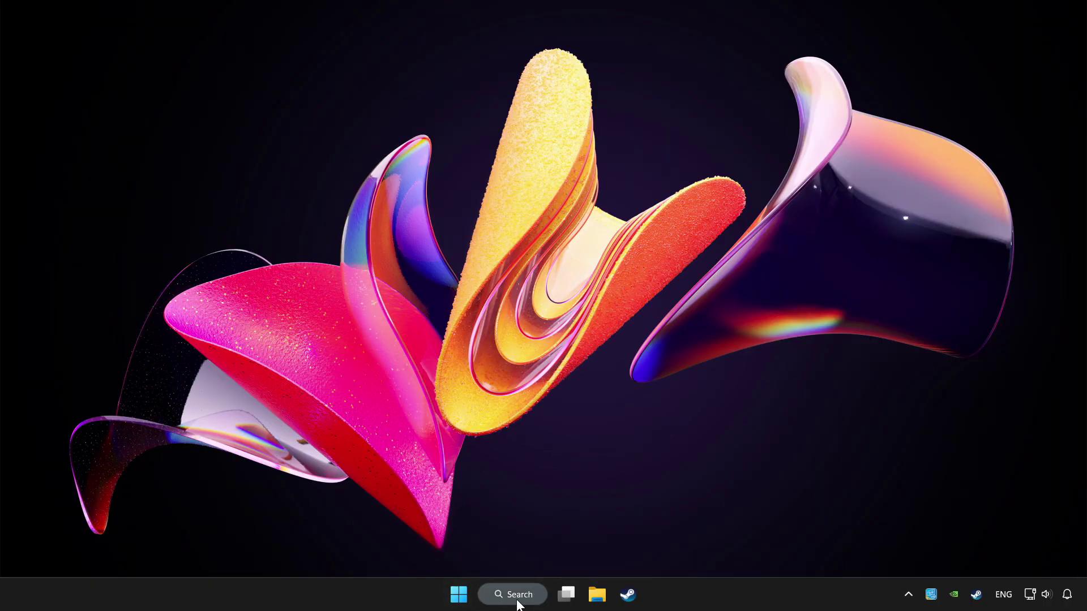
Search Windows for 'device manager', correcting the mistyped letter so Device Manager is the best match.
click(516, 600)
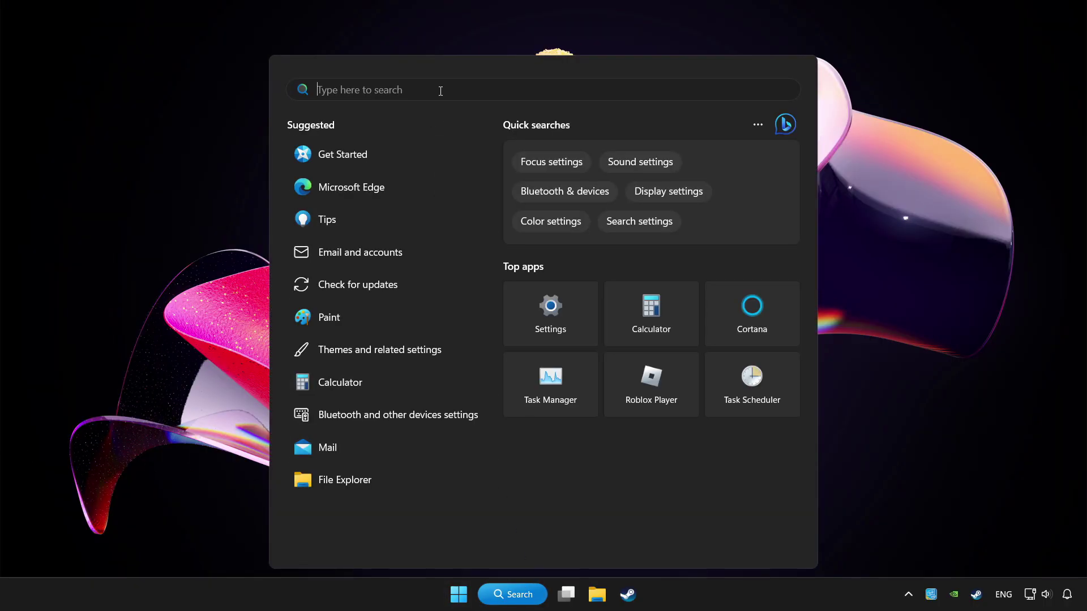
text(device managh)
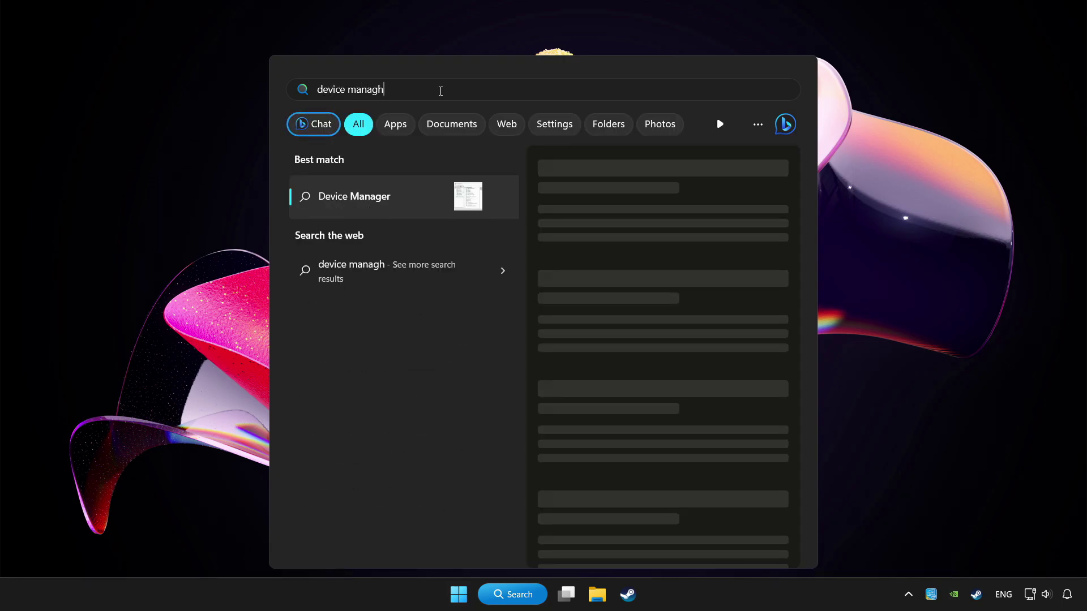
key(BackSpace)
text(er)
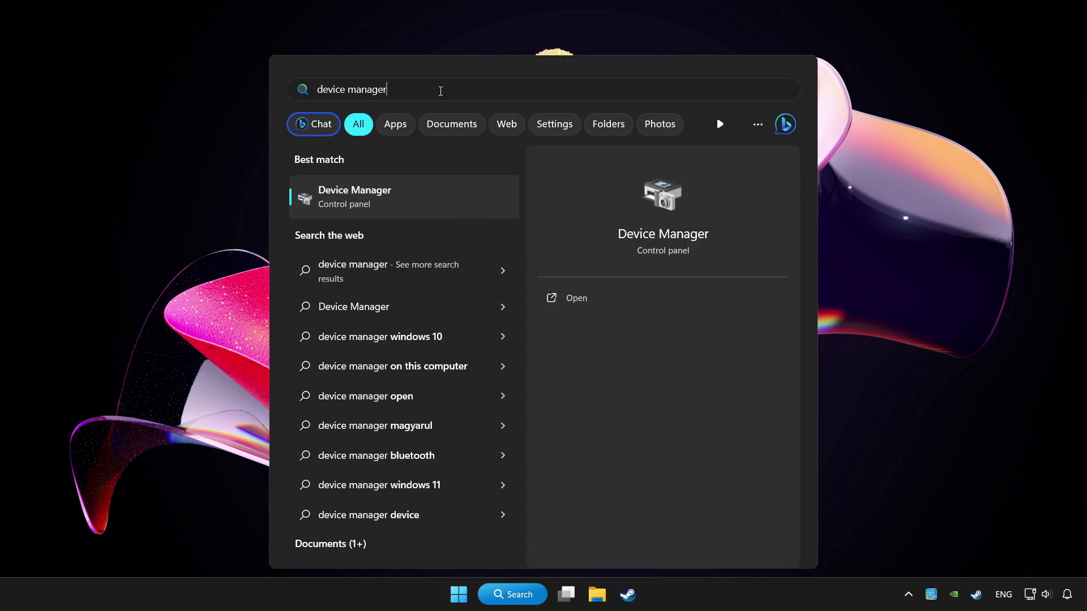
Open Device Manager and select Xbox 360 Controller for Windows under the expanded Xbox 360 Peripherals.
click(449, 196)
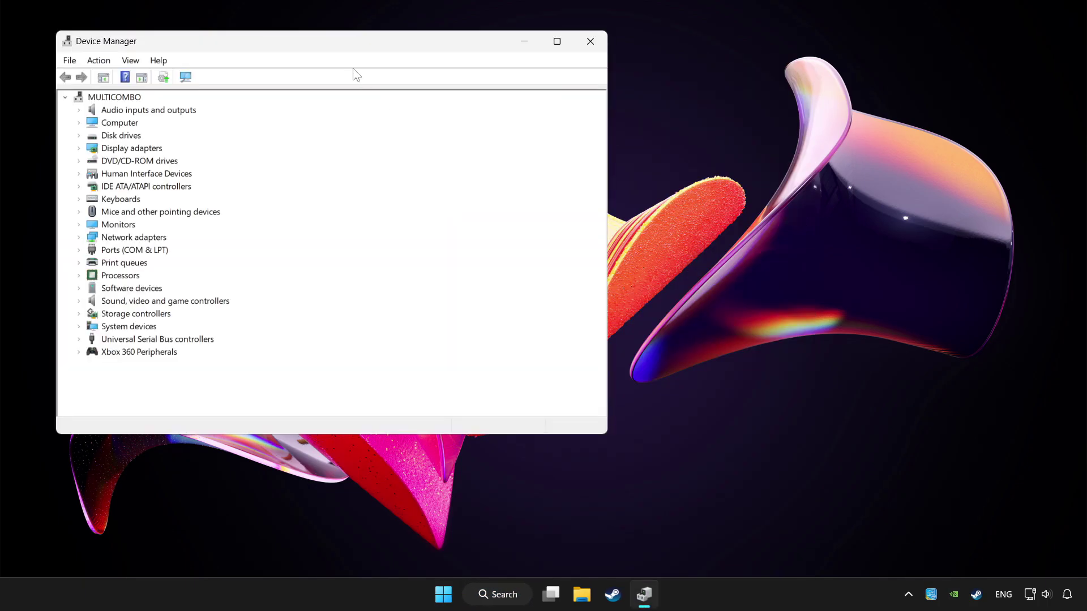
drag(321, 40, 510, 100)
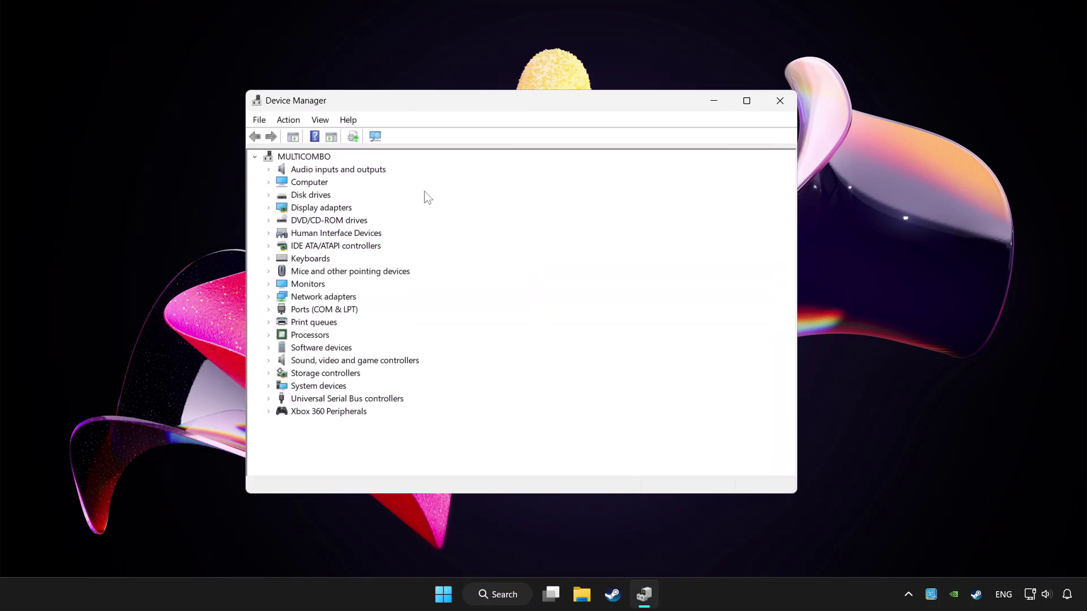
click(315, 415)
click(270, 413)
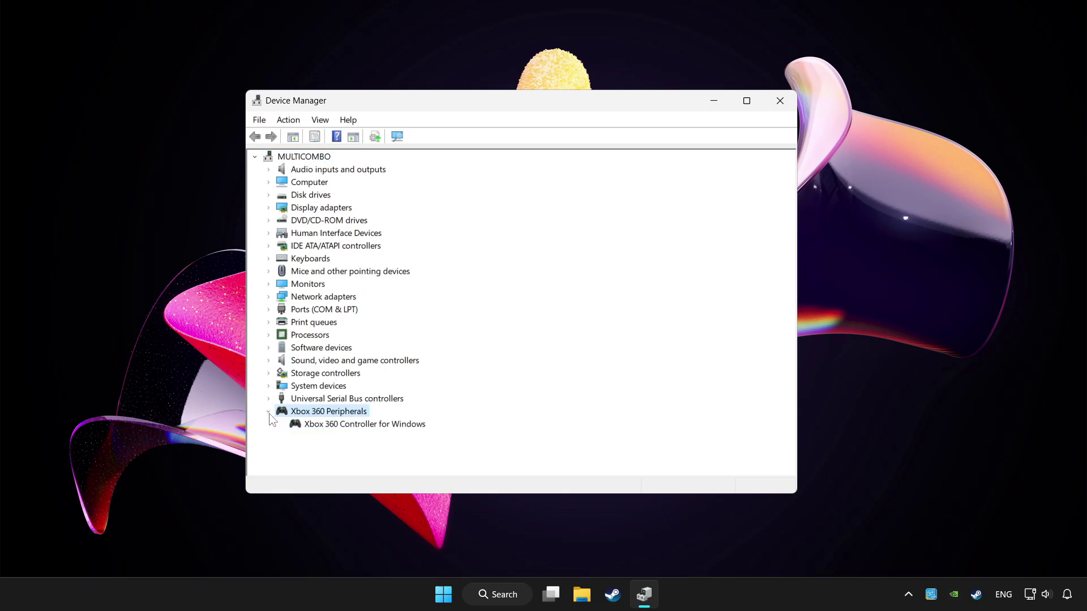
click(318, 426)
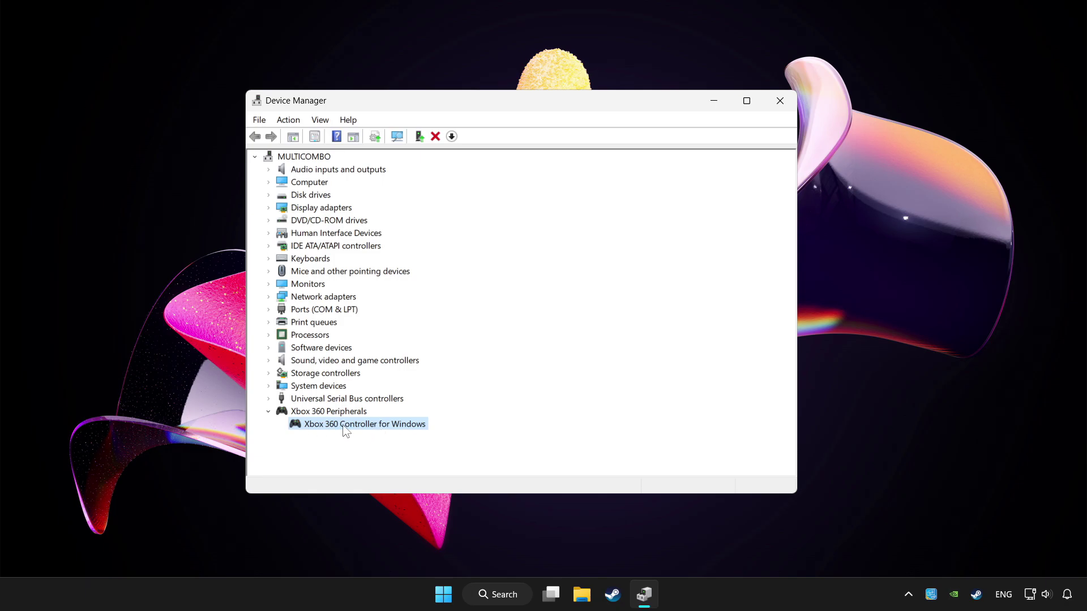
Search automatically for an updated controller driver, confirming the best driver is already installed.
right_click(359, 425)
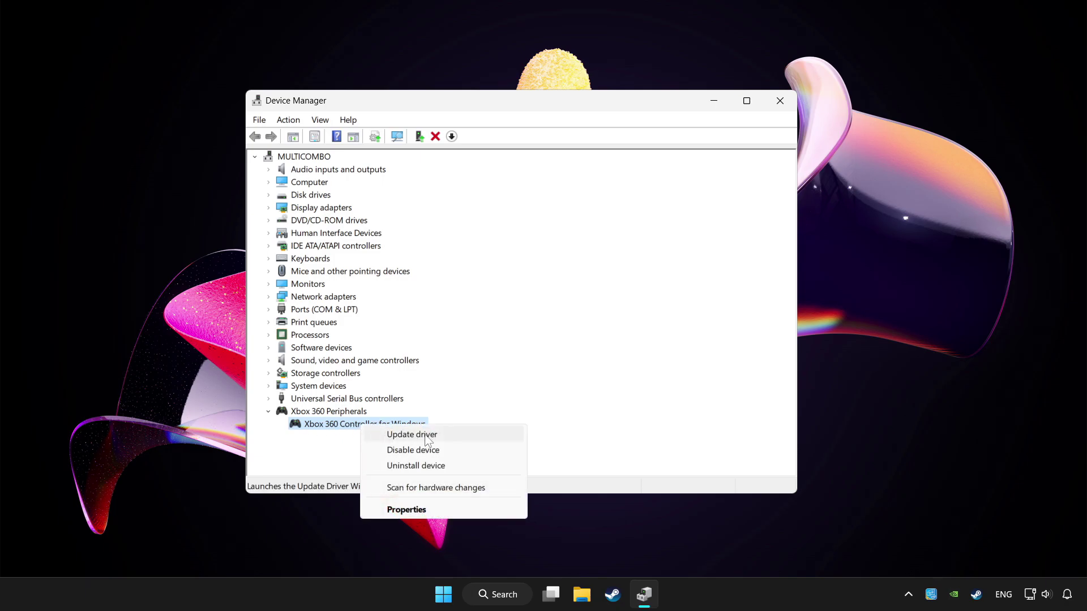
click(454, 435)
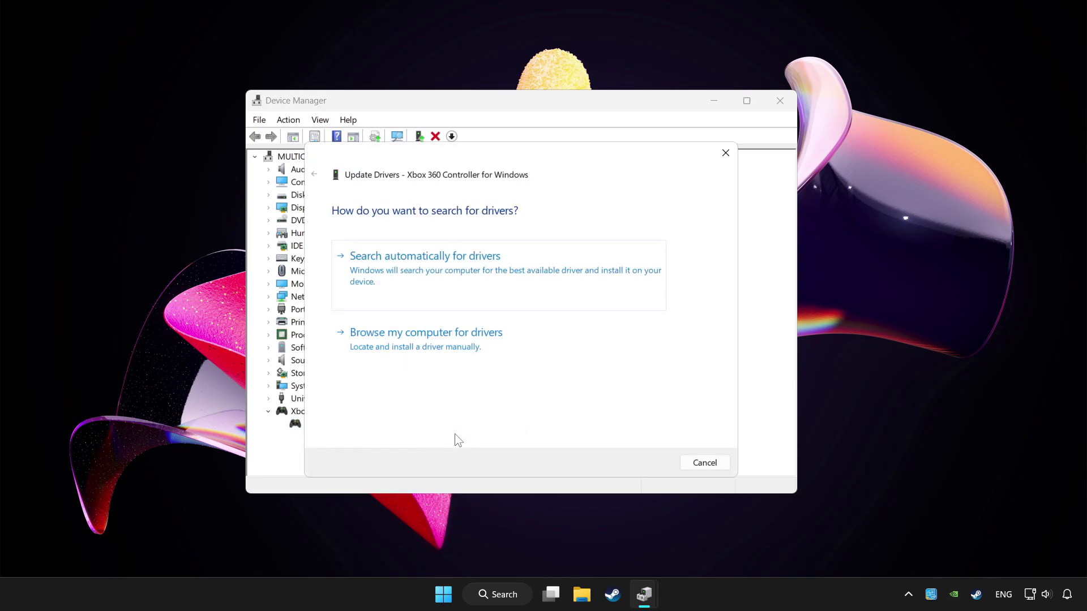
click(462, 273)
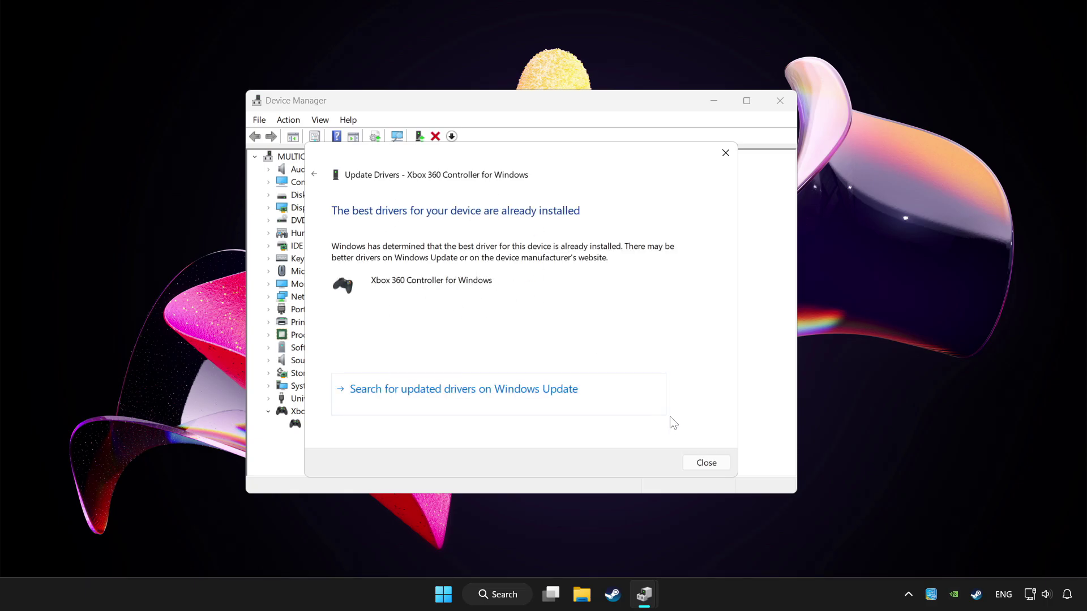
click(705, 463)
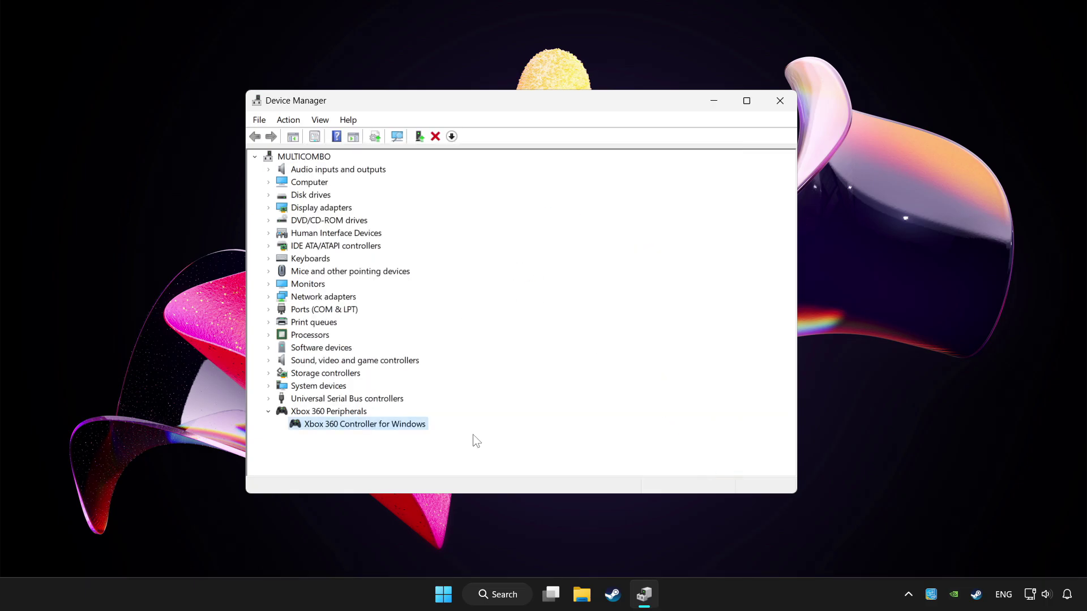
Disable the Xbox 360 Controller for Windows and decline the restart prompt.
right_click(352, 428)
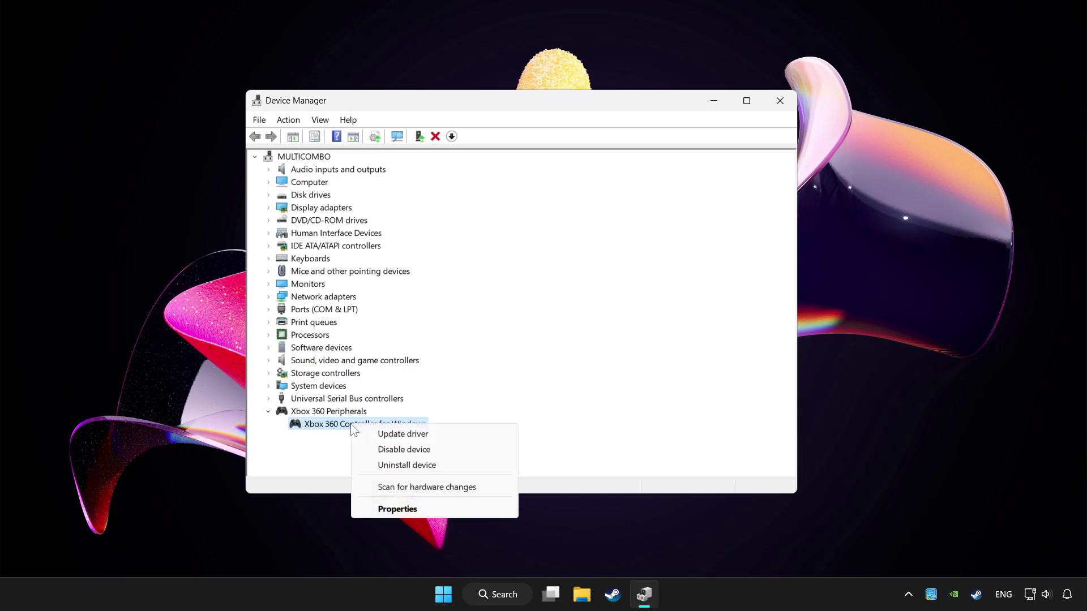
click(403, 450)
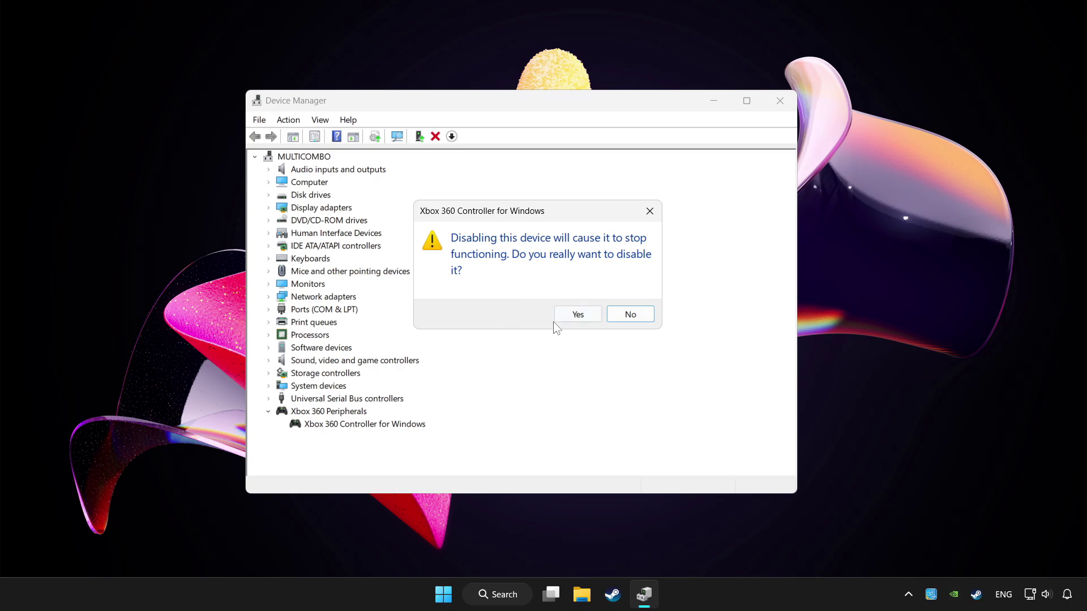
click(567, 316)
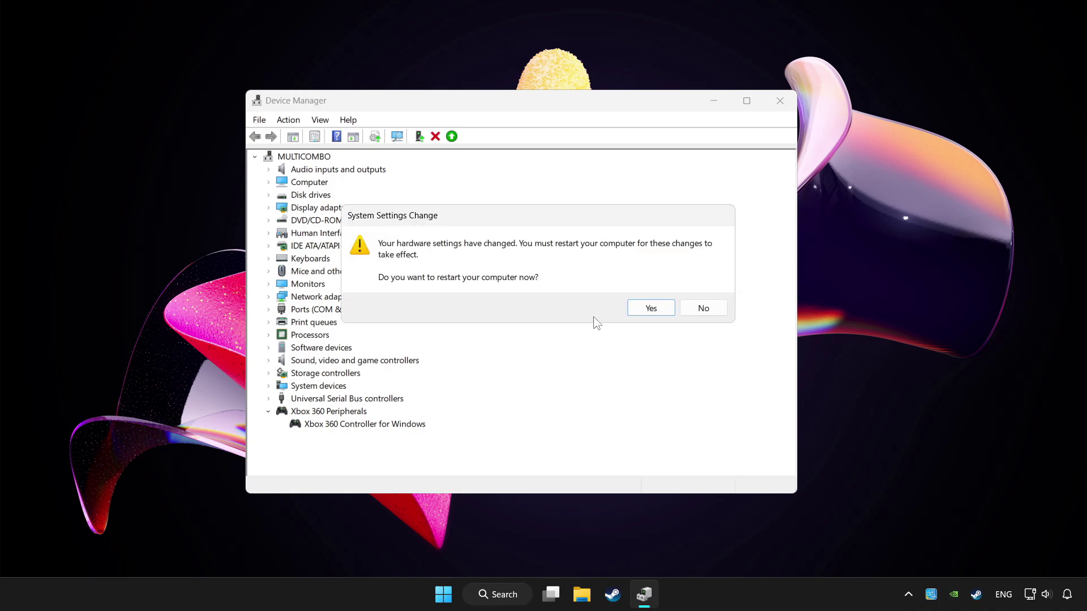
click(657, 308)
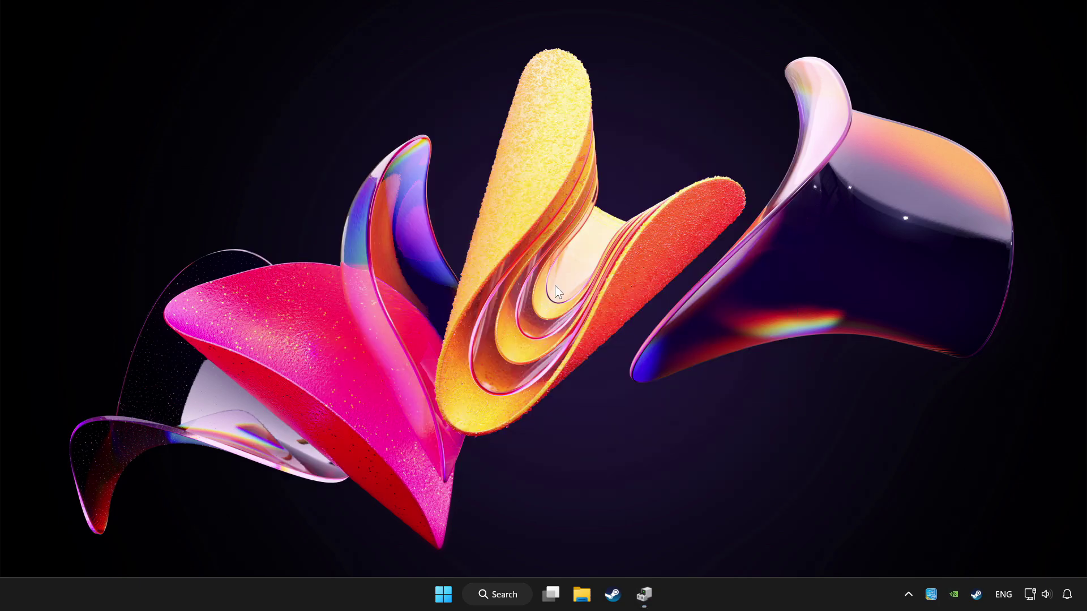
Re-enable the Xbox 360 Controller for Windows and close Device Manager.
click(645, 594)
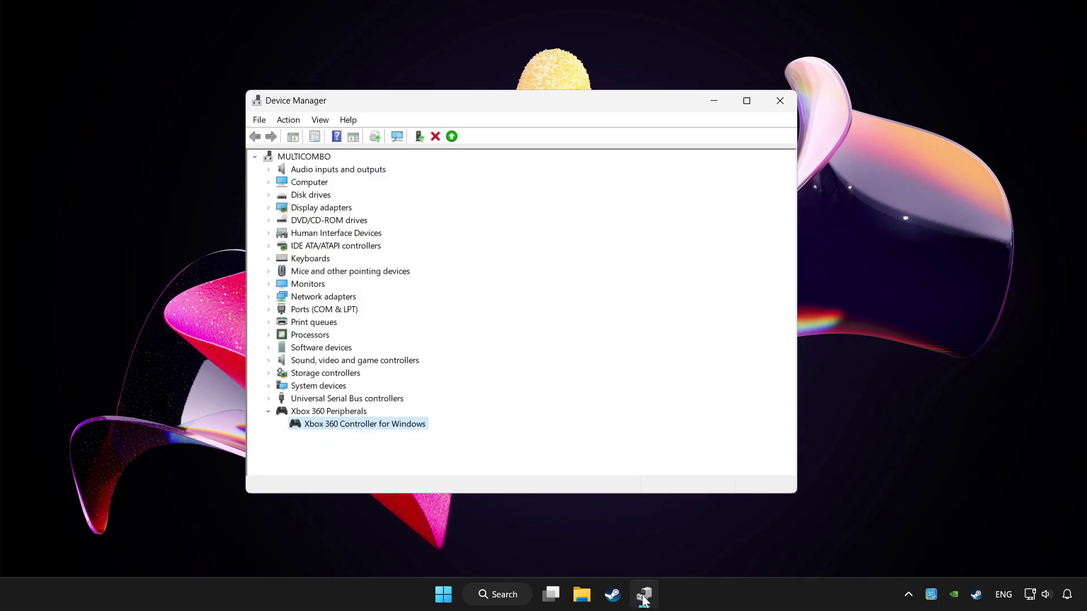
right_click(371, 425)
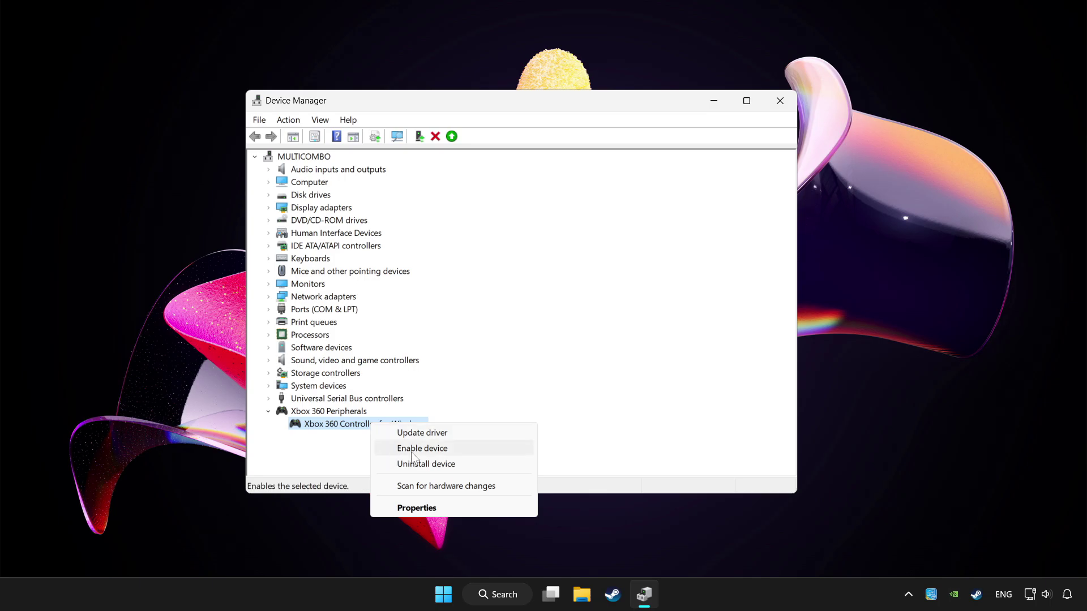
click(447, 448)
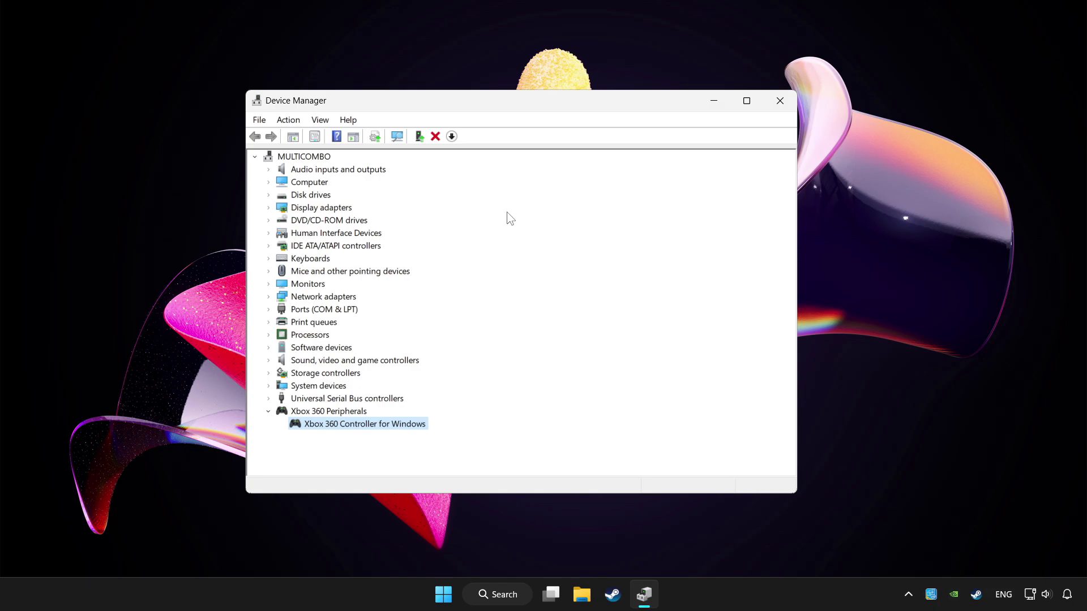
click(780, 102)
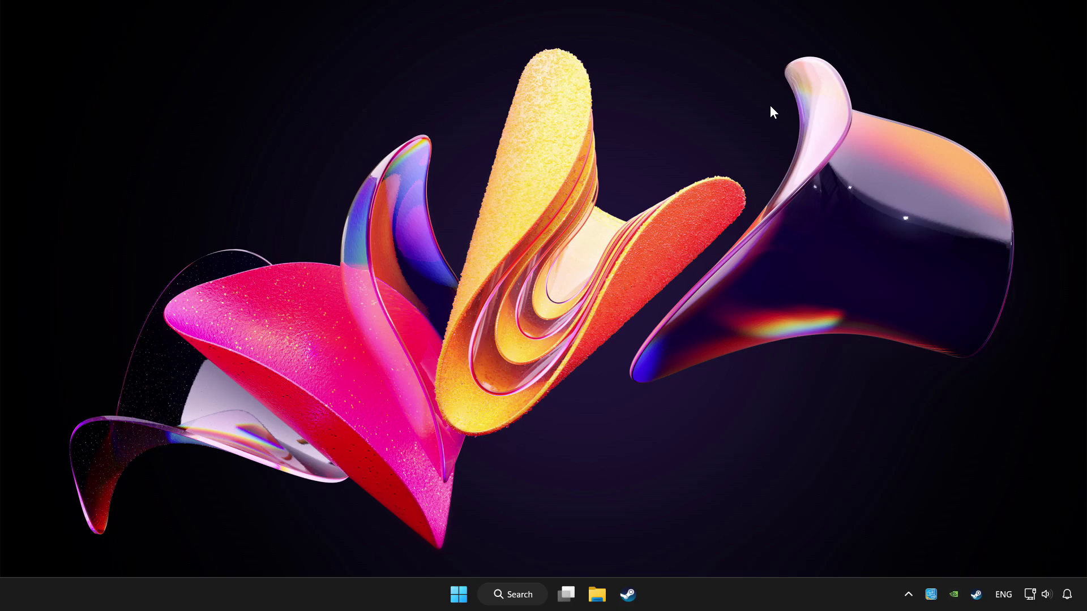
Search 'controller' and open USB game controllers, showing Controller (XBOX 360 For Windows) with status OK.
click(526, 599)
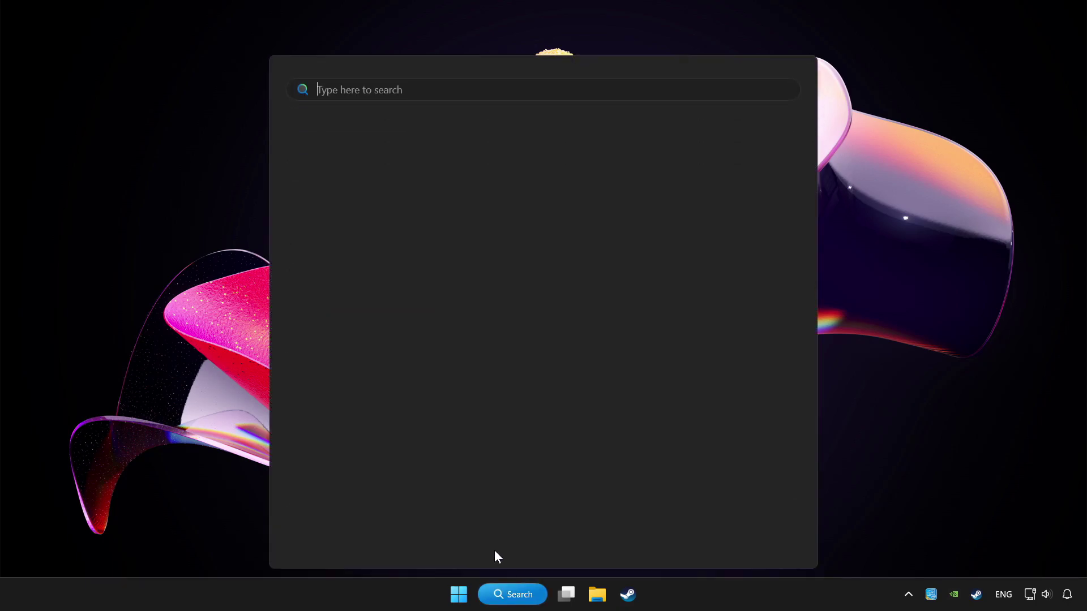
text(controller)
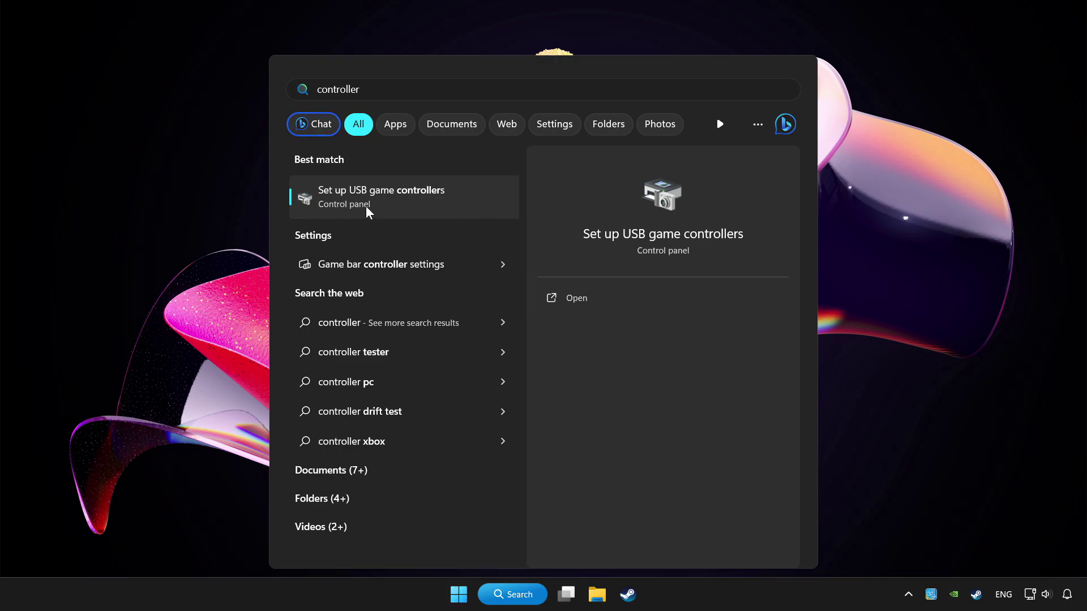
click(440, 207)
drag(212, 45, 574, 178)
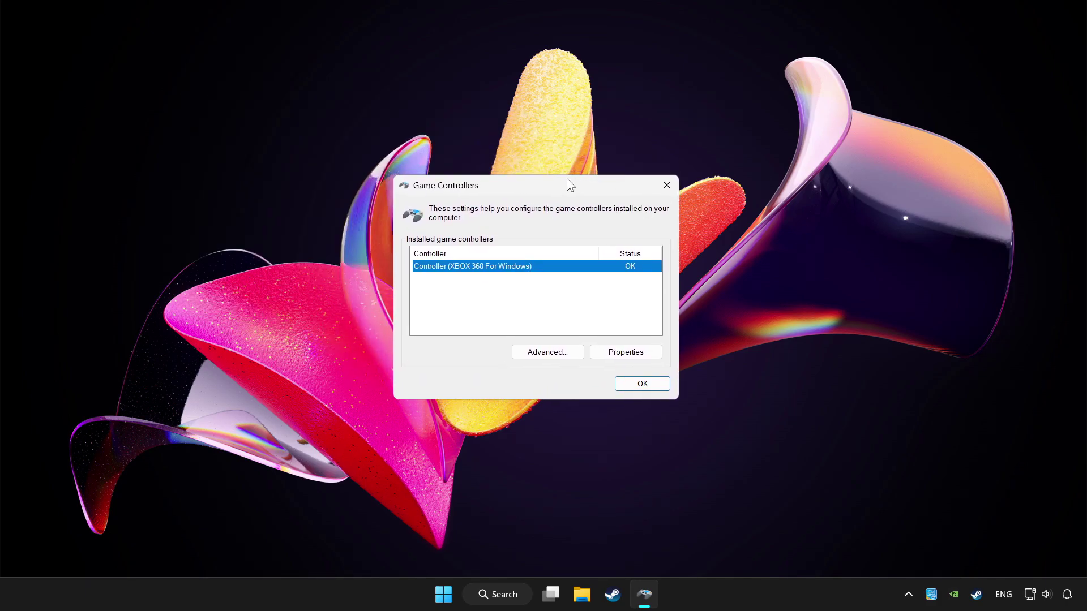
In the Xbox 360 controller's Properties Settings page, reset calibration to default.
click(625, 353)
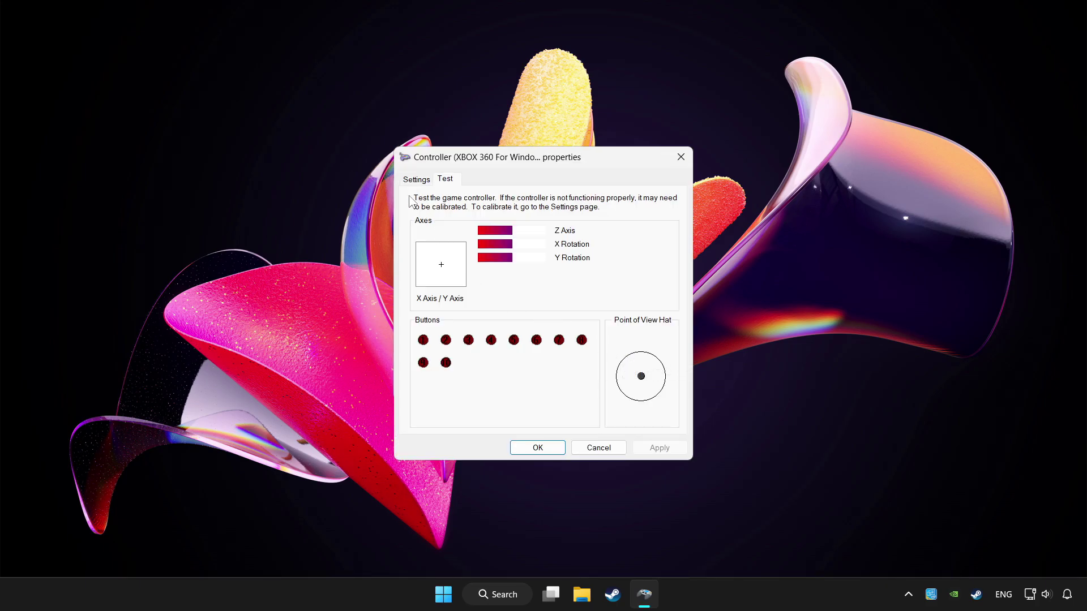
click(416, 180)
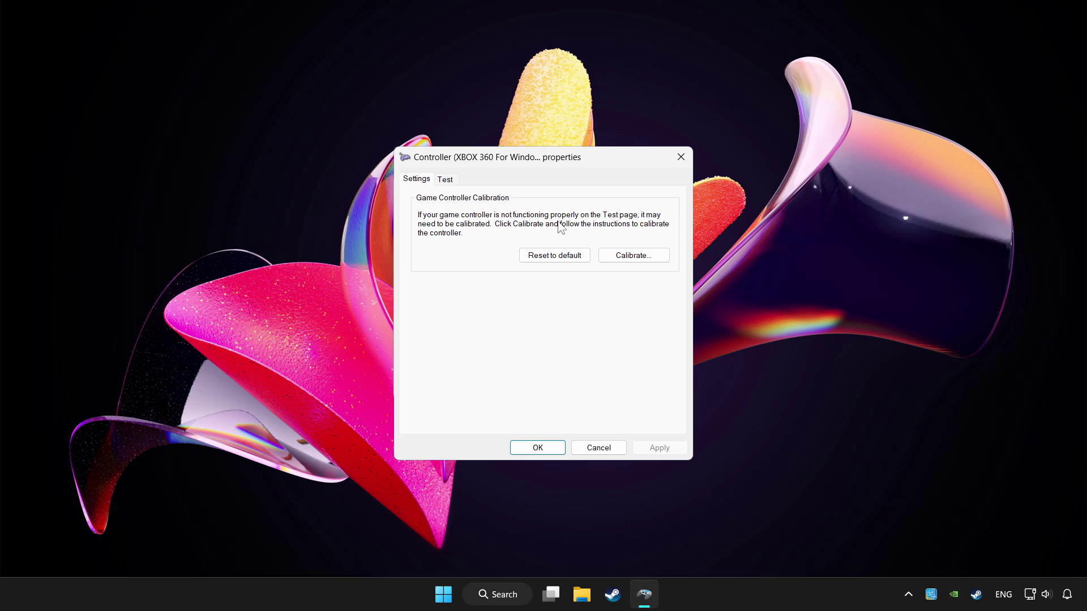
click(550, 256)
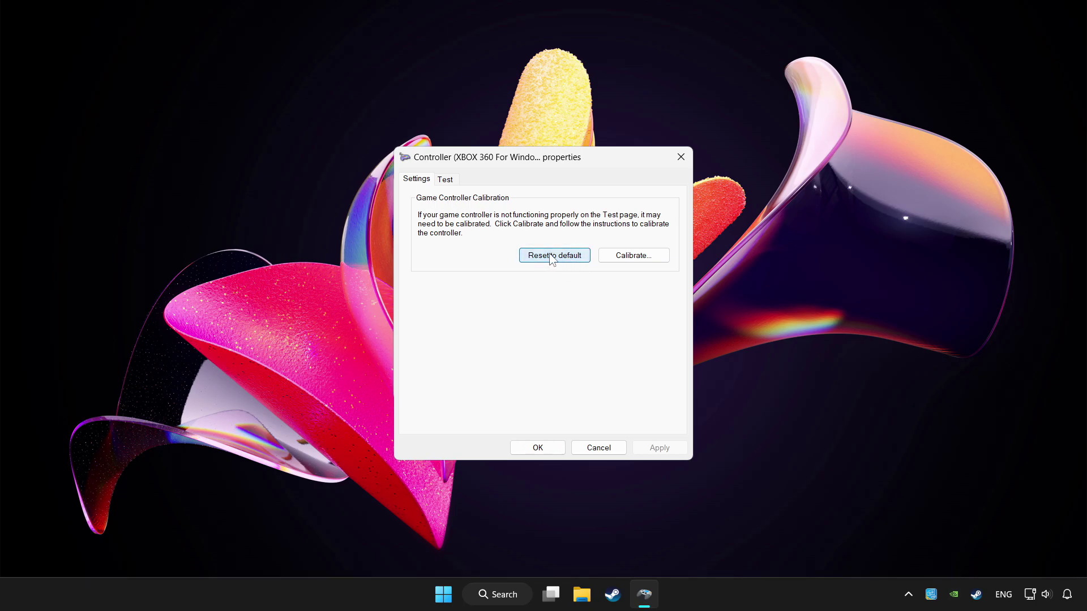
Run the calibration wizard through the X/Y, Z and Y Rotation axes and finish it.
click(647, 264)
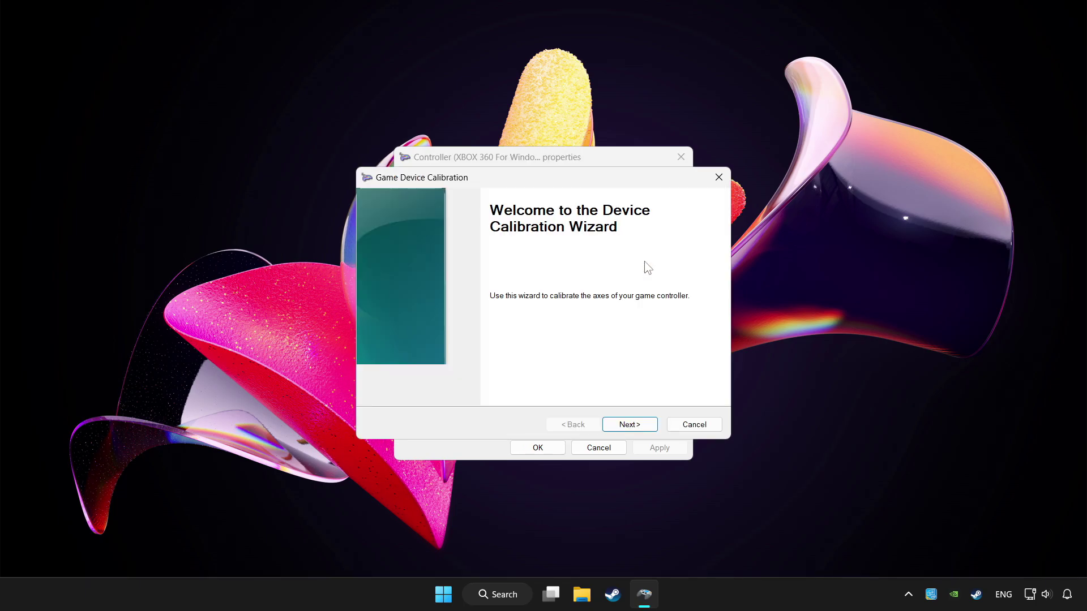
click(647, 428)
click(645, 430)
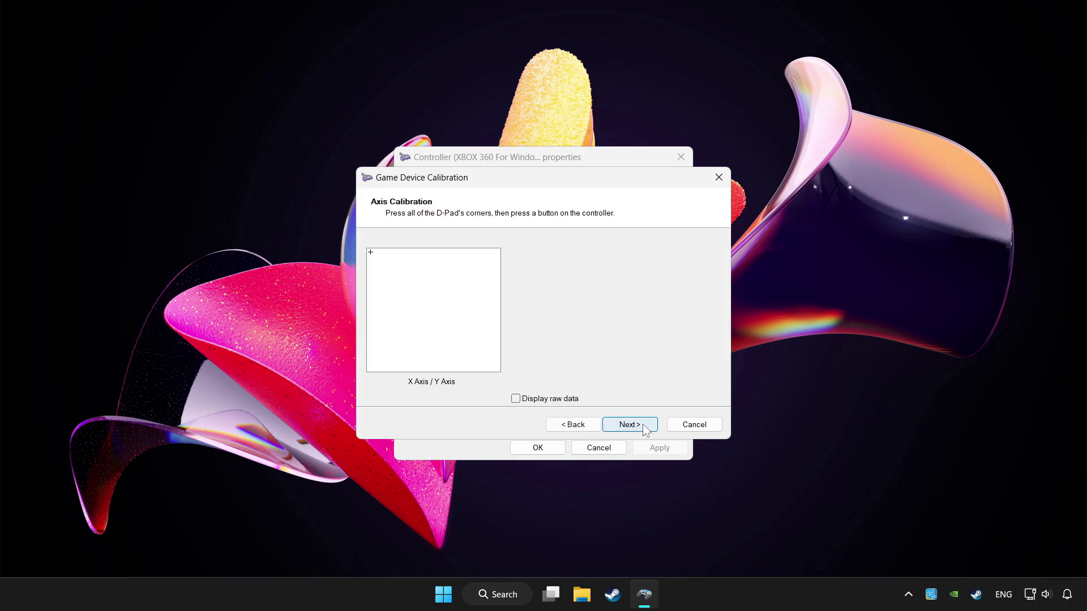
click(645, 429)
click(642, 428)
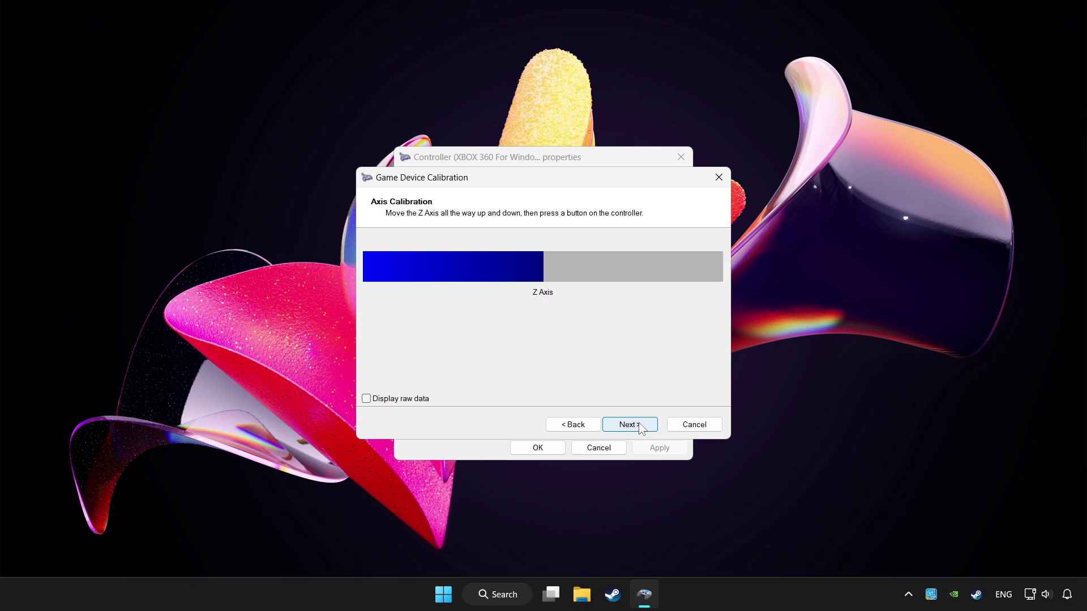
click(642, 429)
click(642, 428)
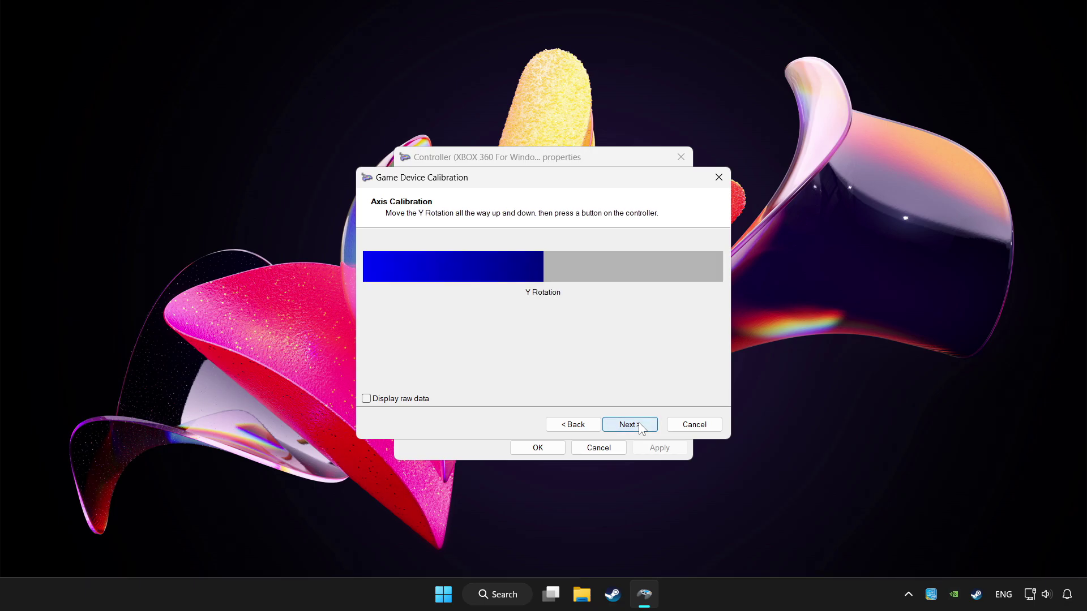
click(642, 429)
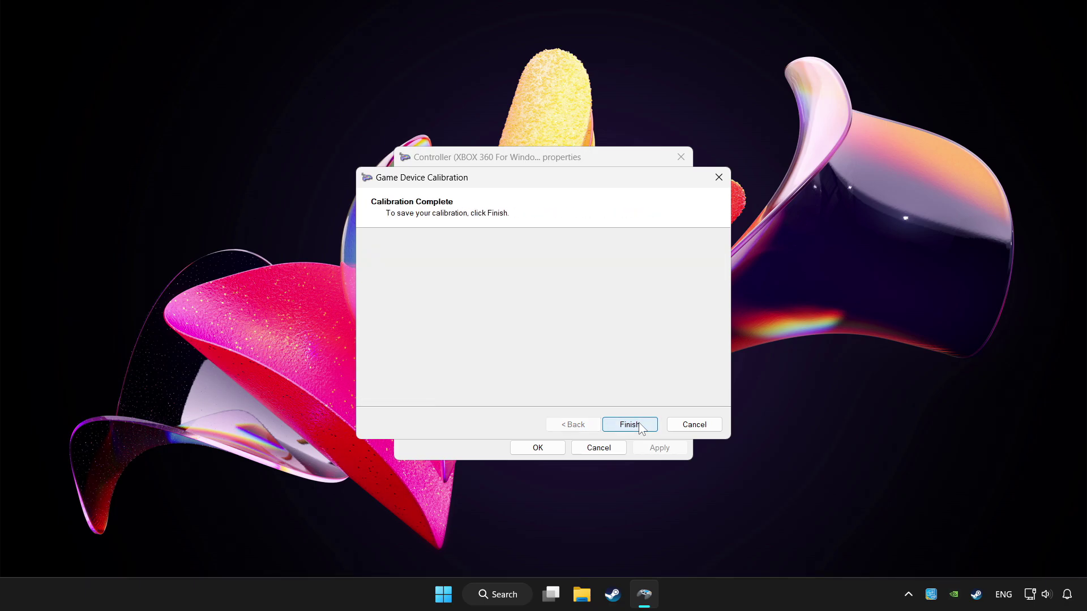
click(630, 425)
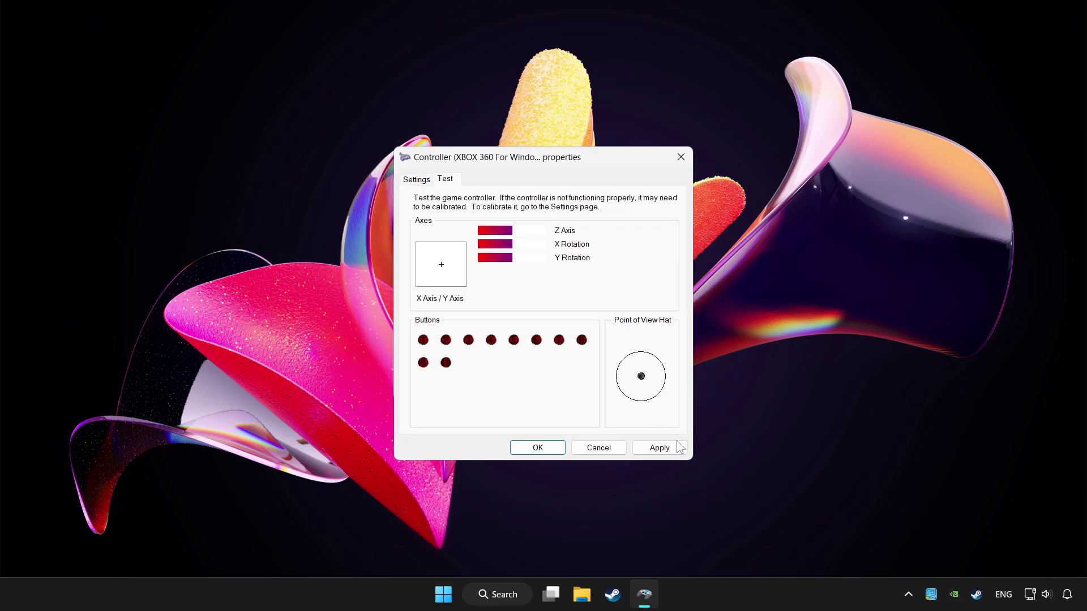
Apply the new calibration and close the controller properties and Game Controllers.
click(658, 447)
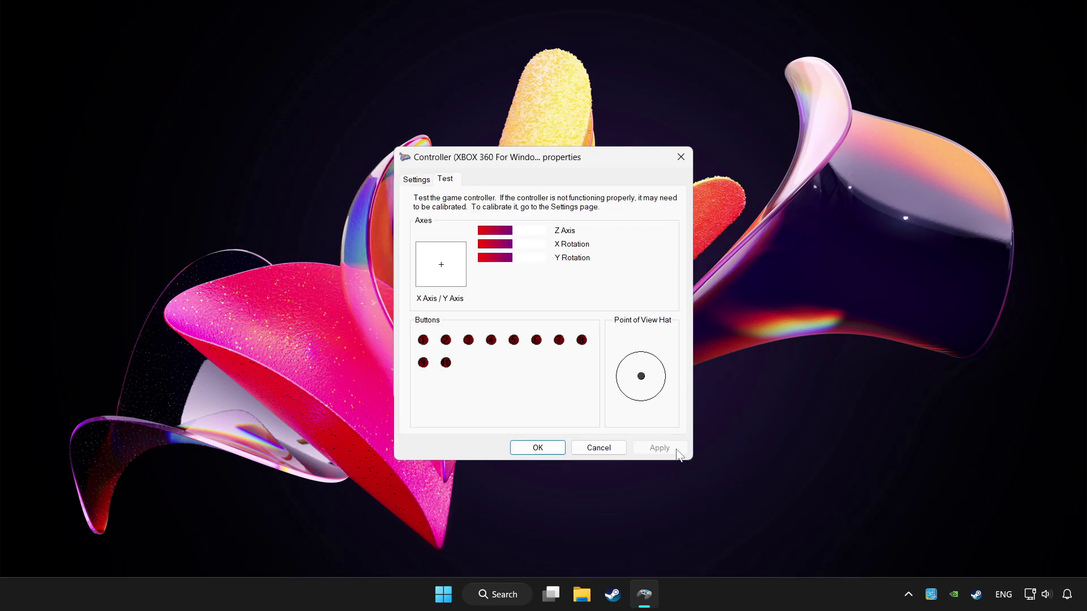
click(530, 449)
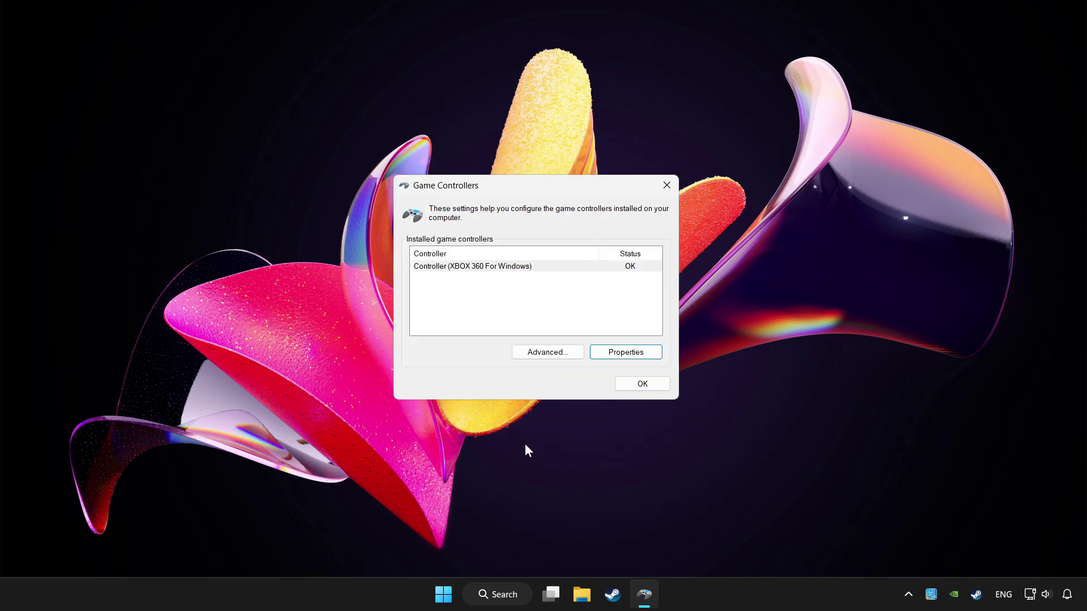
click(641, 390)
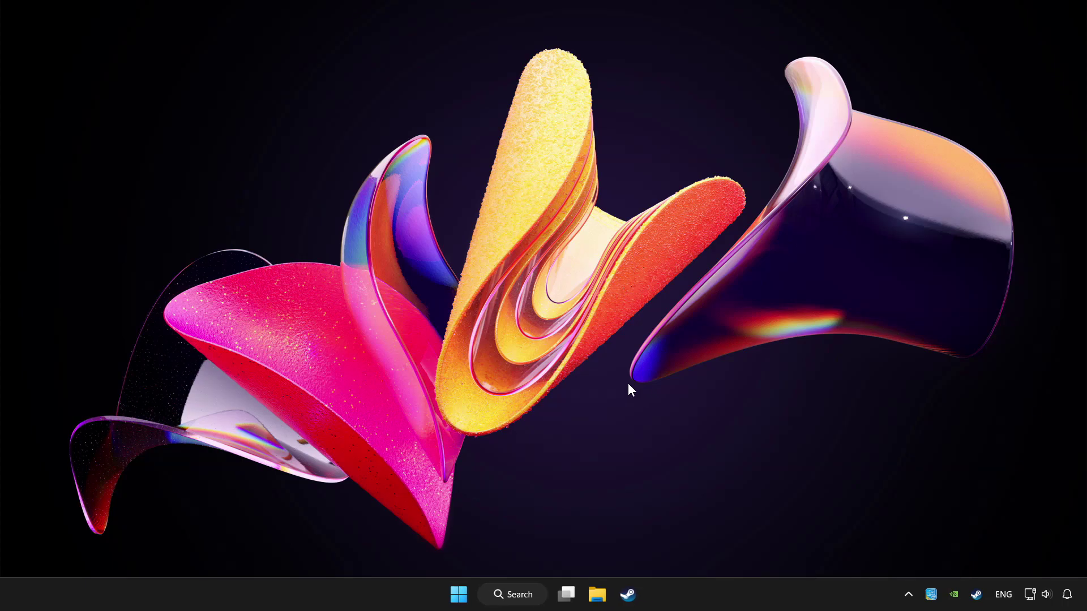
Launch Steam and go to the Library page for YOUR PROBLEMATIC GAME.
click(630, 595)
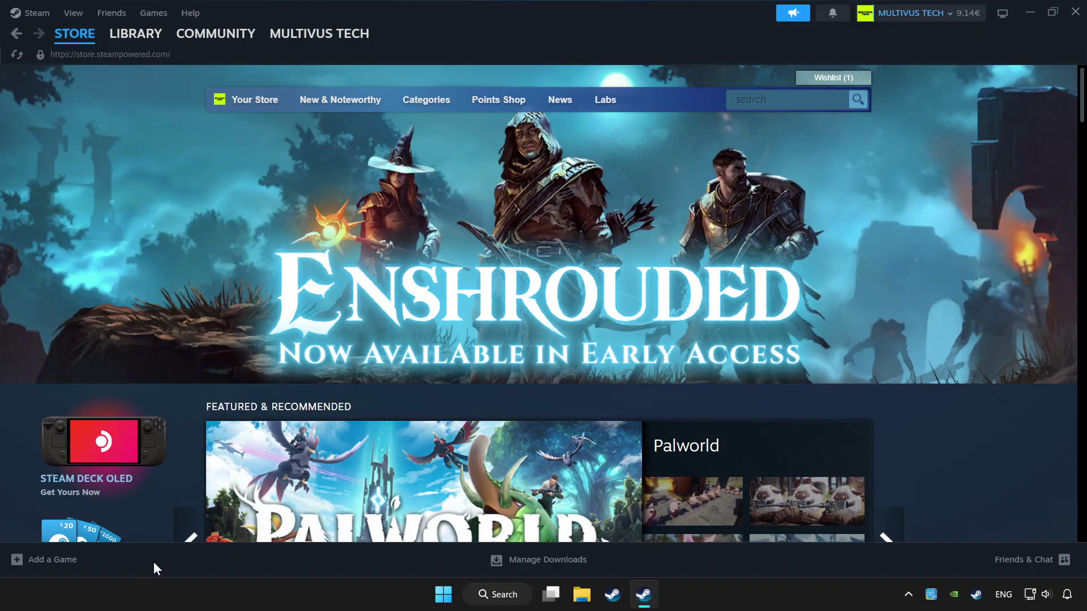
click(57, 560)
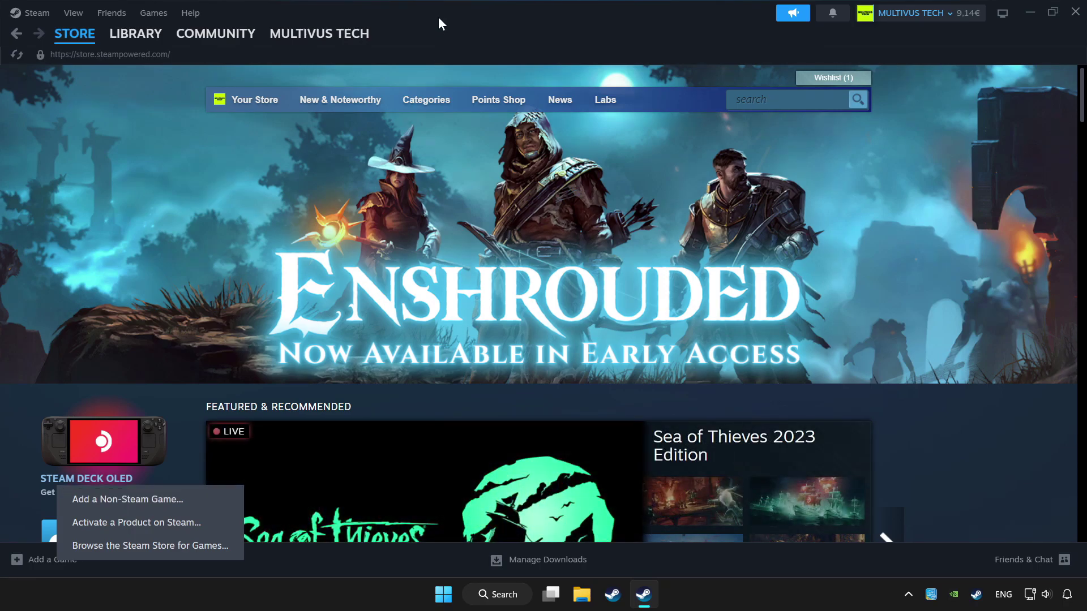
click(438, 17)
click(132, 39)
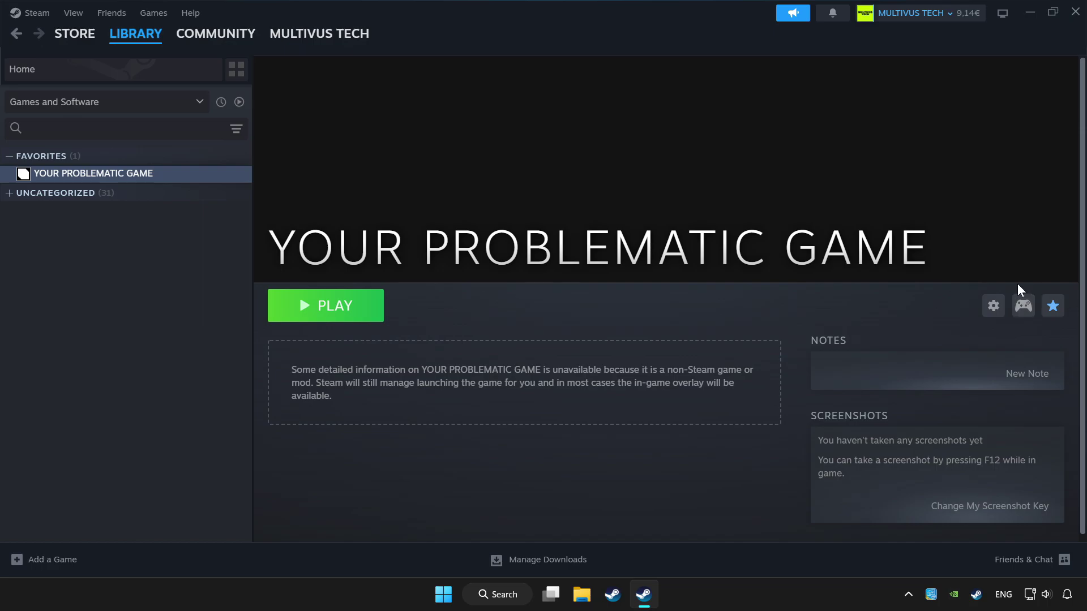
Enable Steam Input for YOUR PROBLEMATIC GAME and apply the Gamepad template layout.
click(1024, 313)
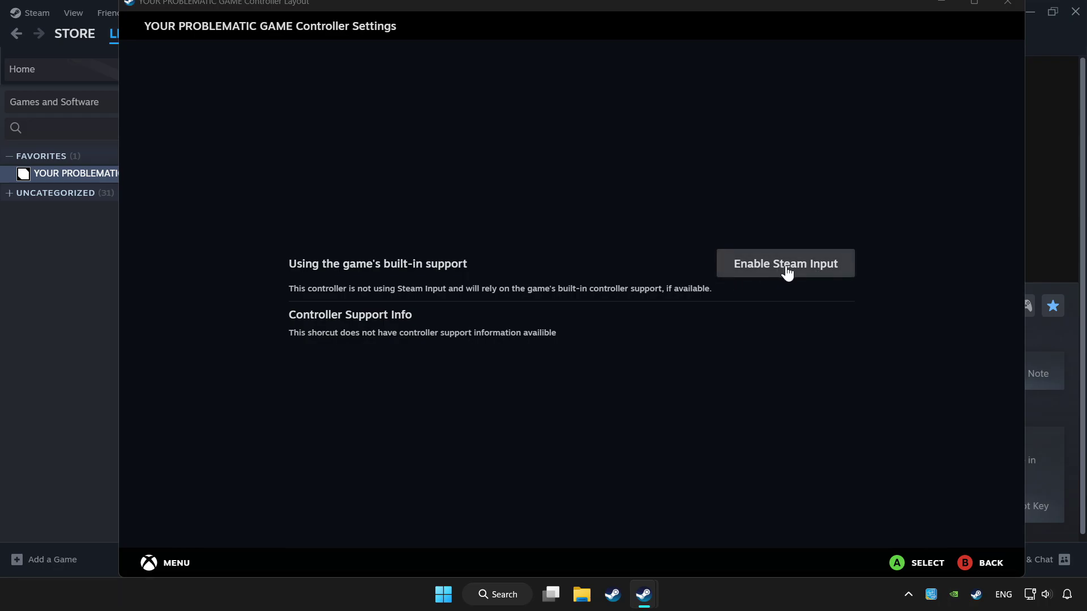
click(791, 272)
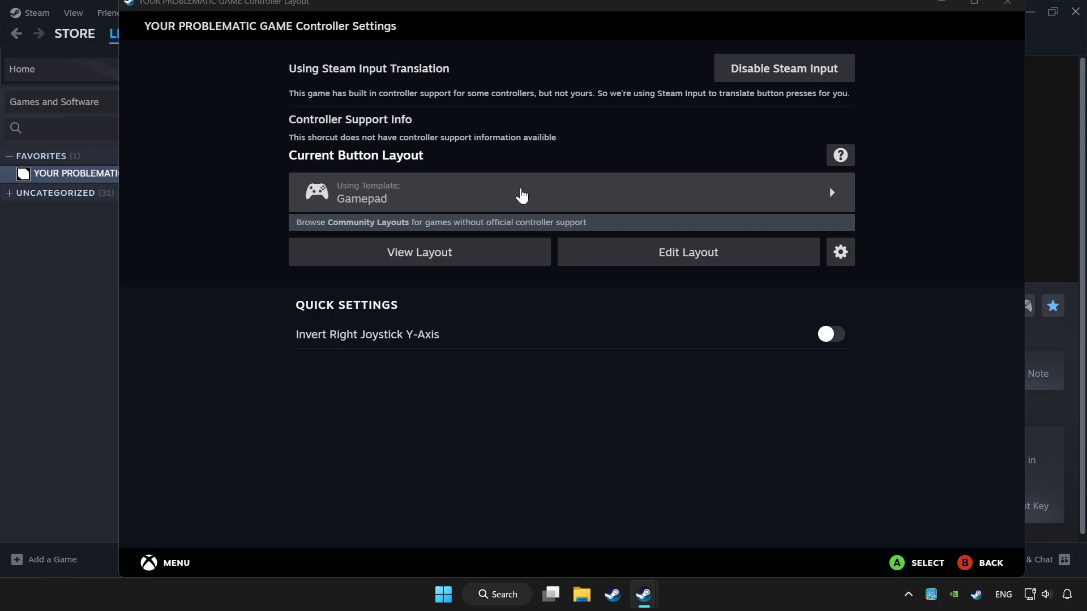
click(521, 196)
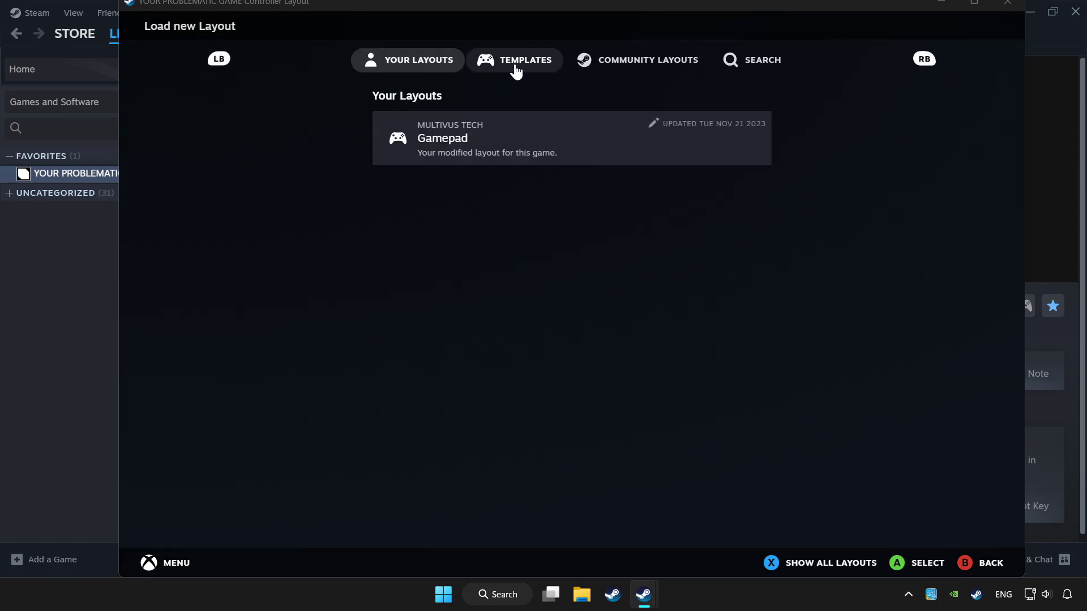
click(515, 68)
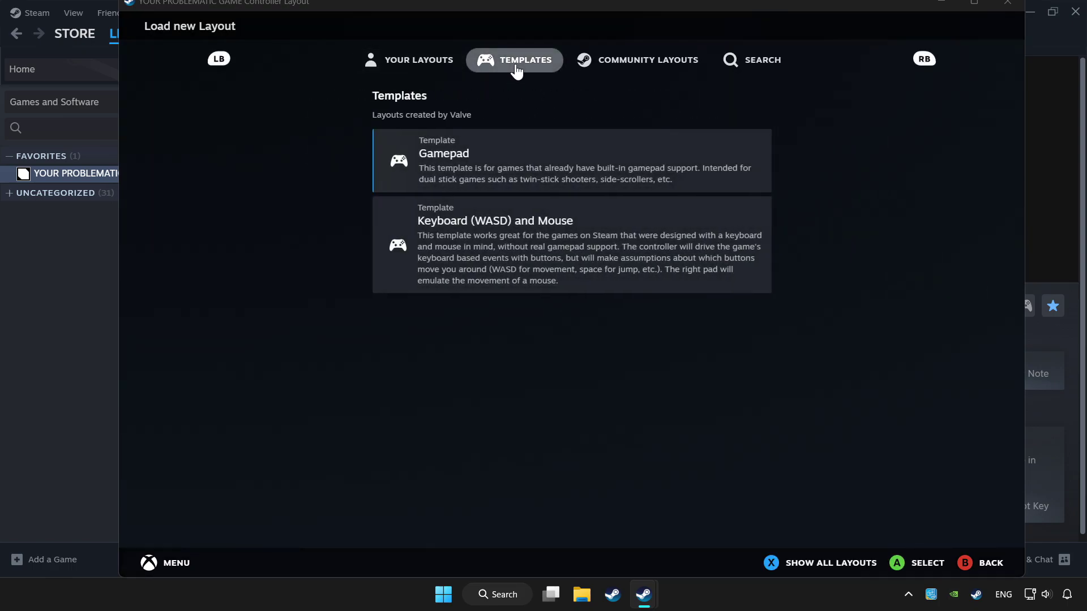
click(465, 160)
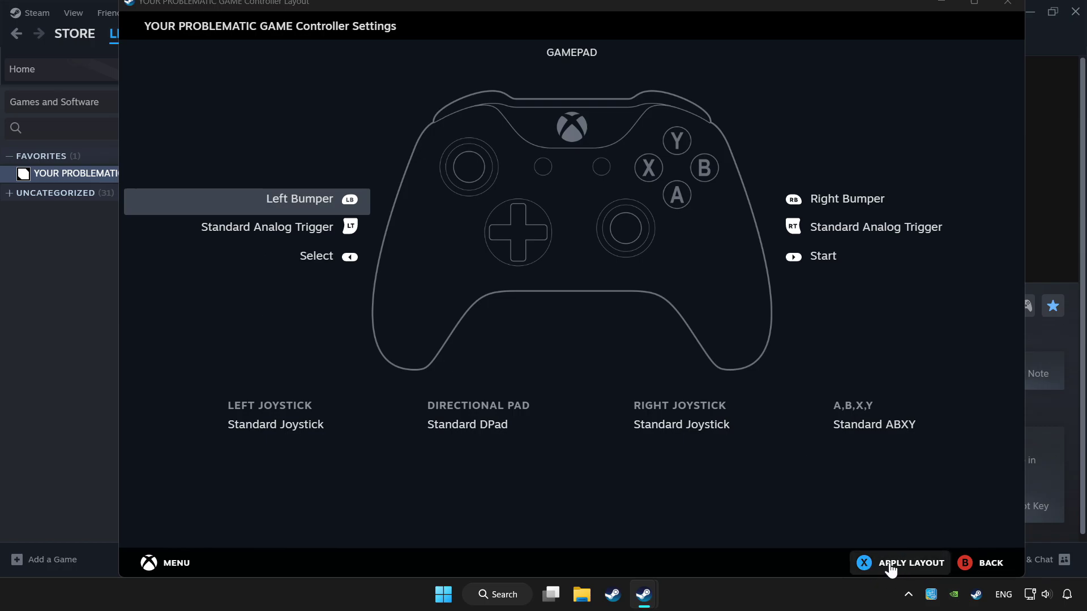
click(891, 571)
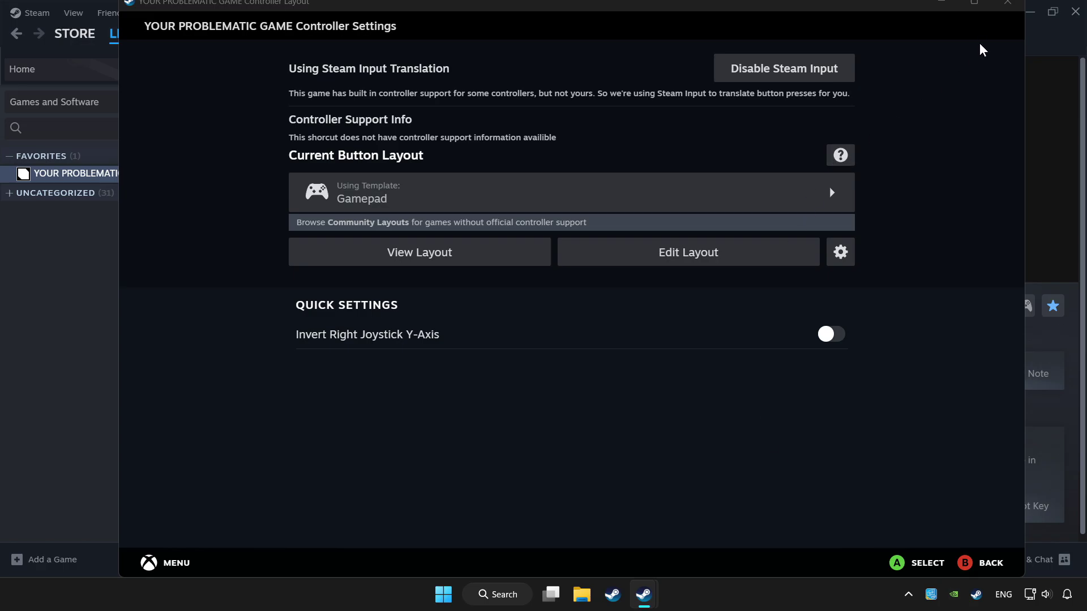
click(1006, 7)
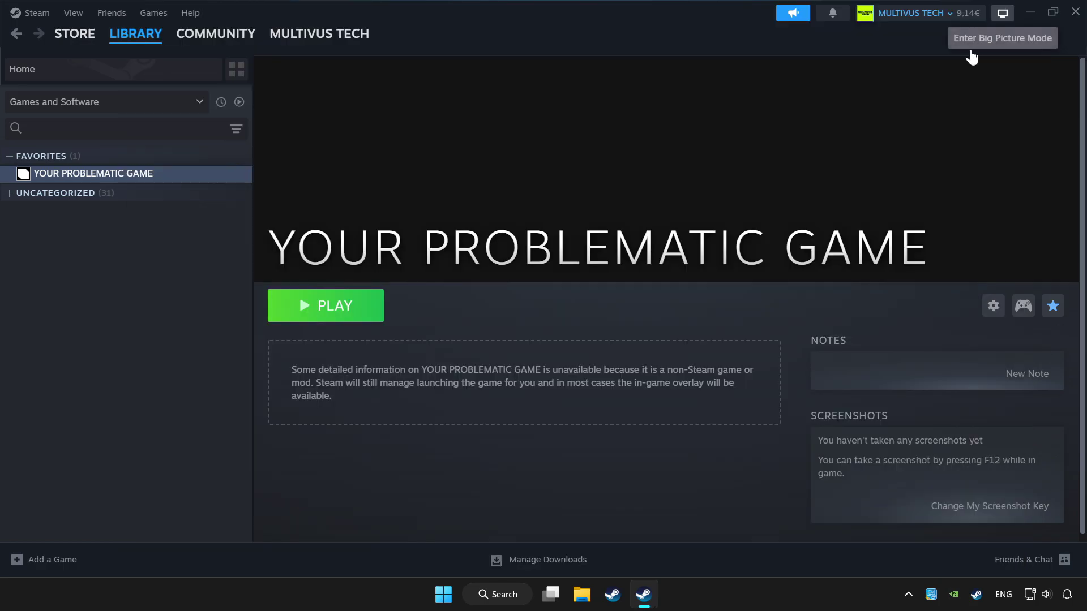